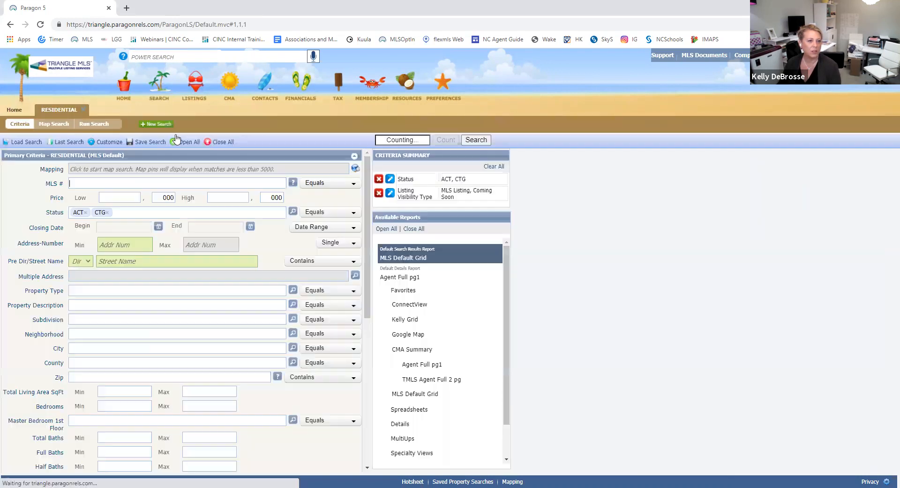
Step: Set the residential search price range to 1 low and 2 high (1,000–2,000)
left_click(130, 197)
type("1")
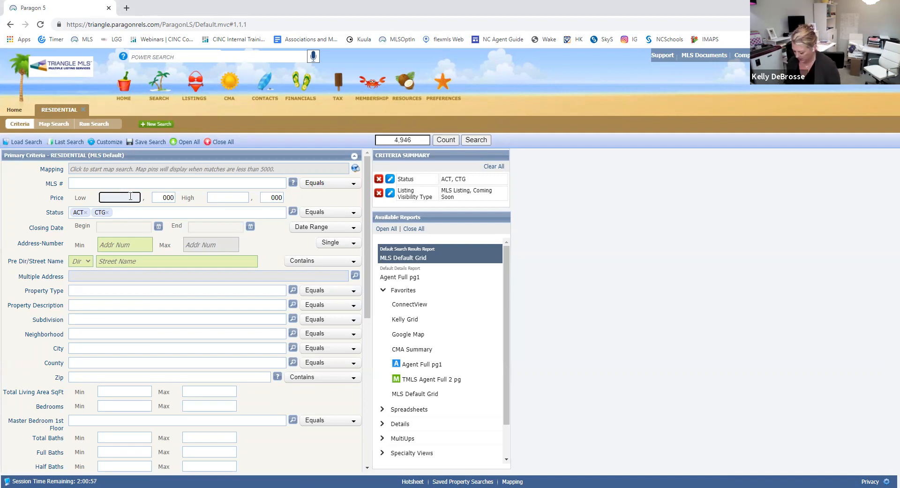
key("Tab")
key("Tab")
type("2")
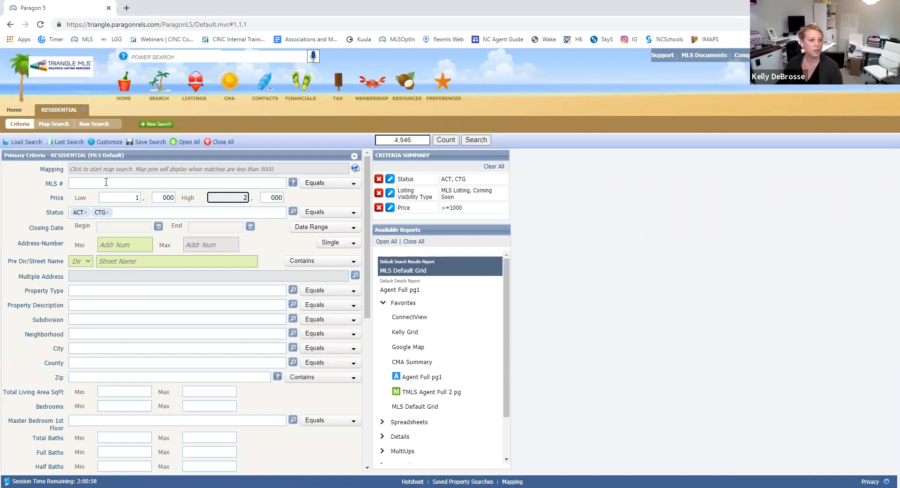
left_click(176, 218)
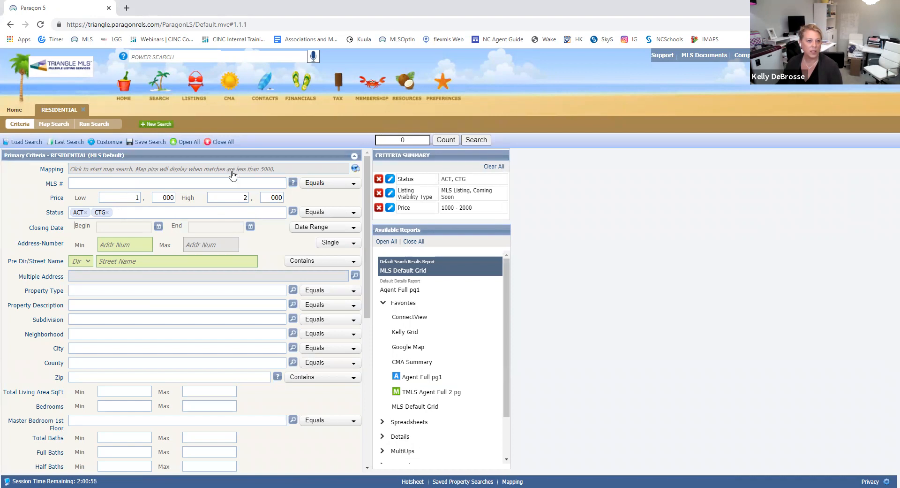
Step: Switch to Map Search and center the map on the flagged North Raleigh street address
left_click(204, 170)
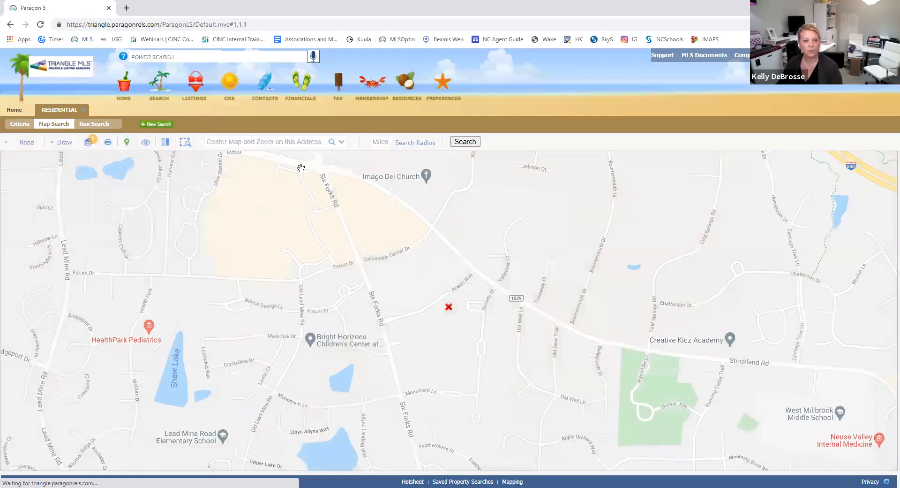
left_click(276, 142)
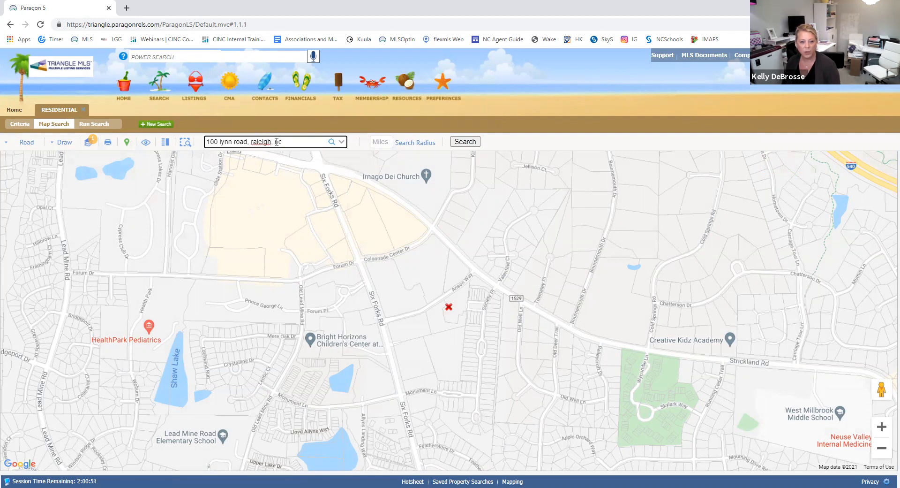
key("Return")
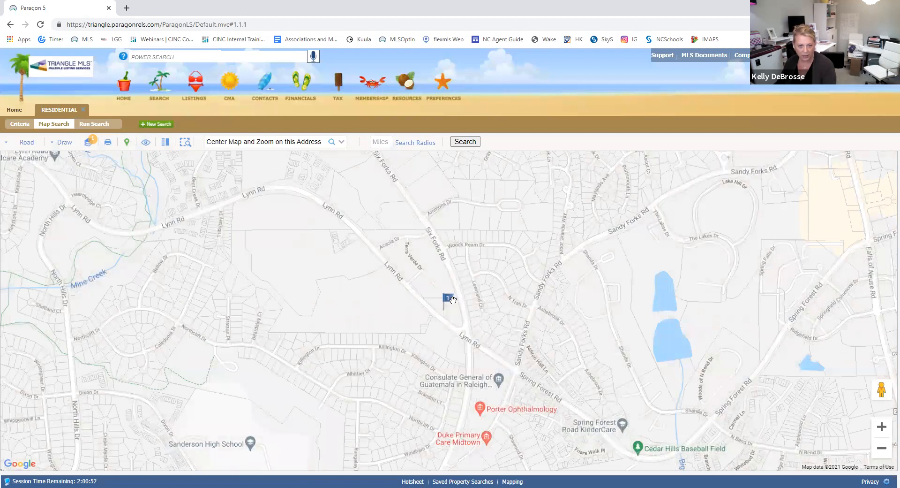
Step: Draw a 1-mile search radius around the address and zoom out to view it
left_click(382, 142)
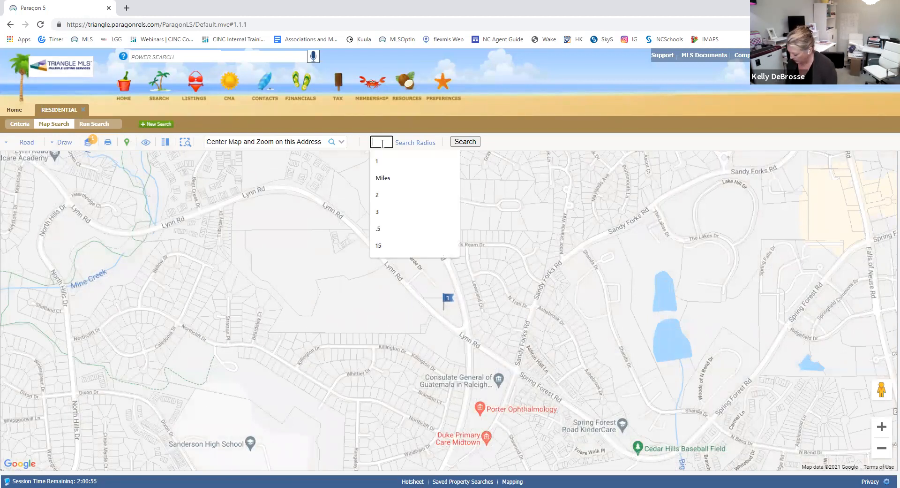
type("1")
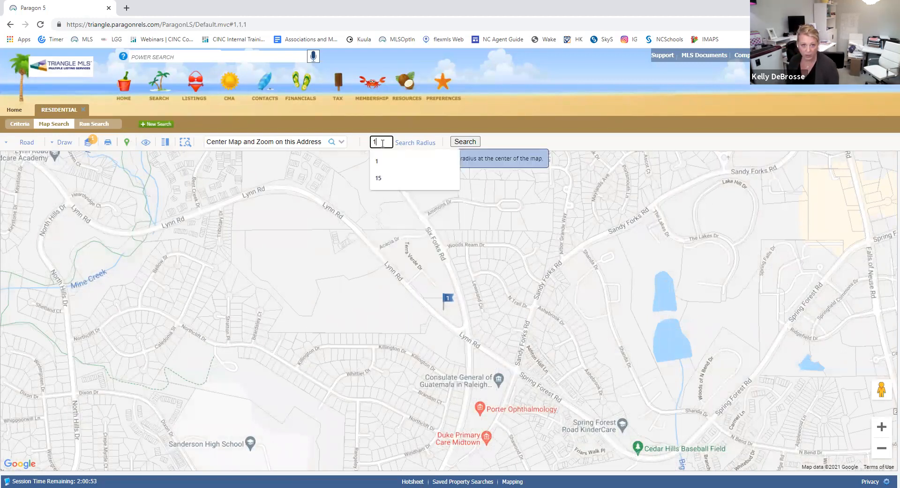
key("Return")
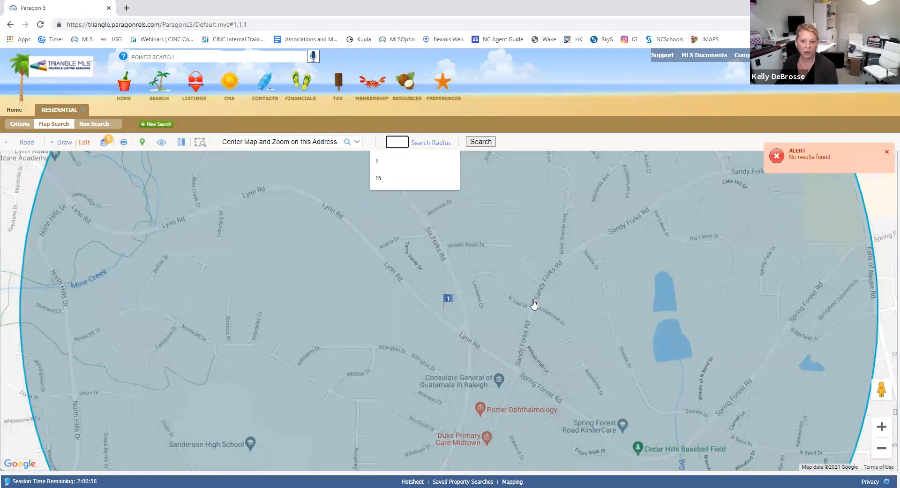
scroll(534, 304, "down", 1)
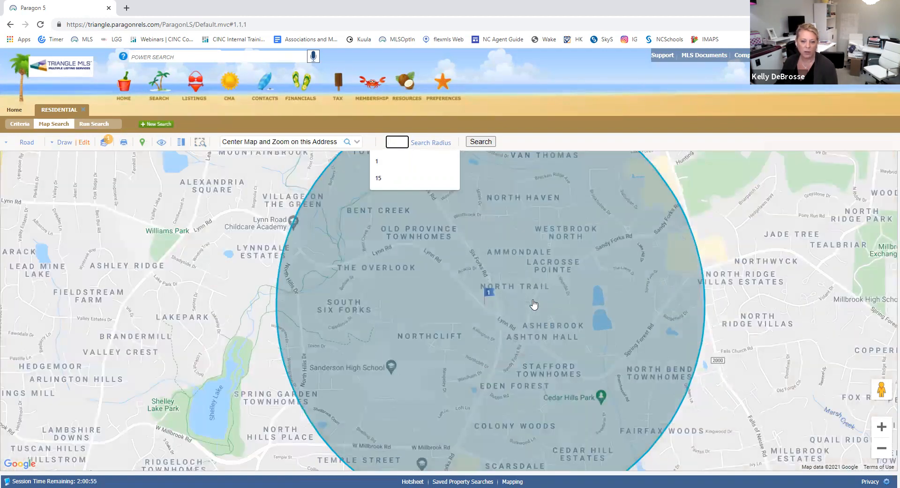
scroll(534, 303, "down", 1)
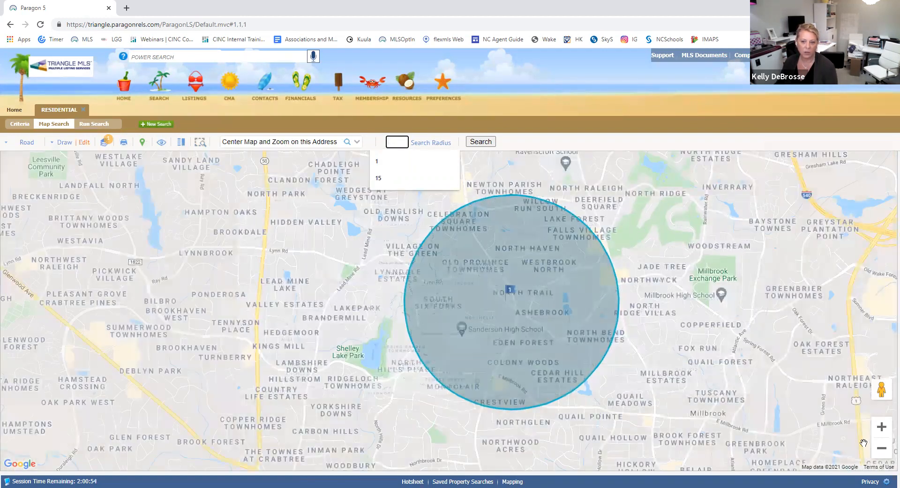
left_click_drag(678, 313, 558, 314)
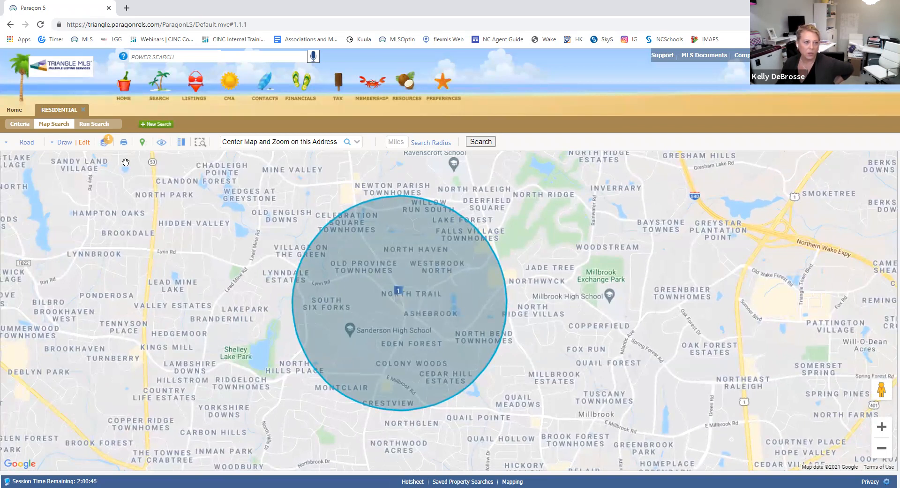
Step: Delete the 1-mile Radius shape and zoom the map out
left_click(84, 143)
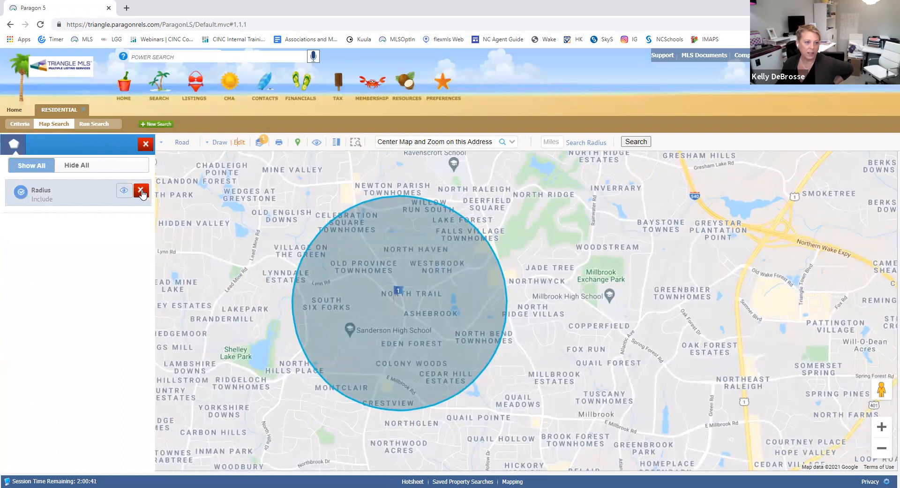
left_click(141, 189)
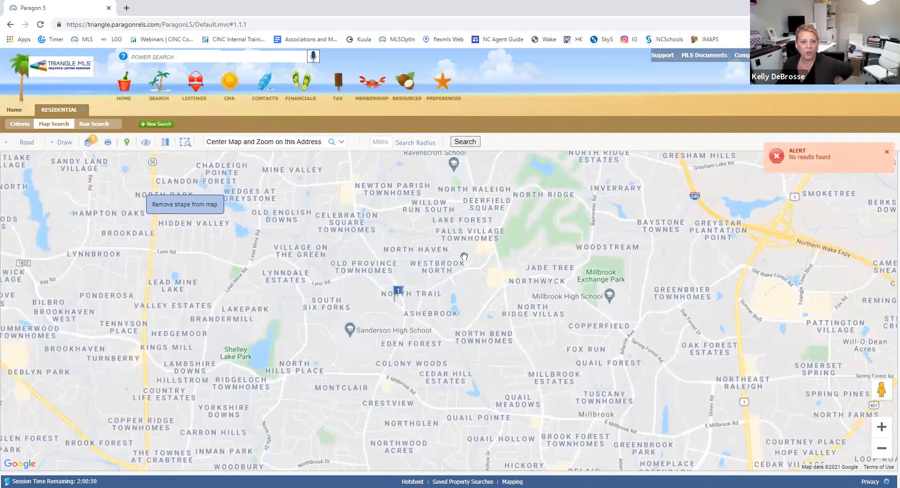
left_click_drag(547, 291, 360, 281)
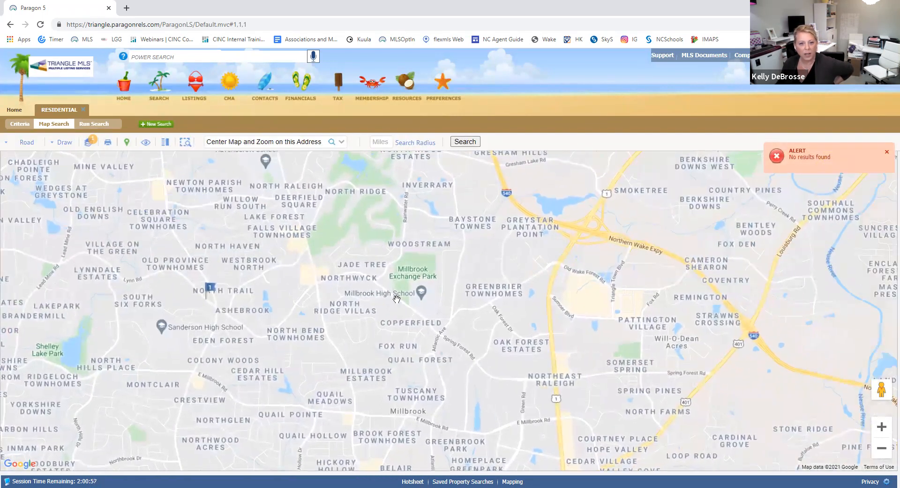
scroll(422, 309, "down", 1)
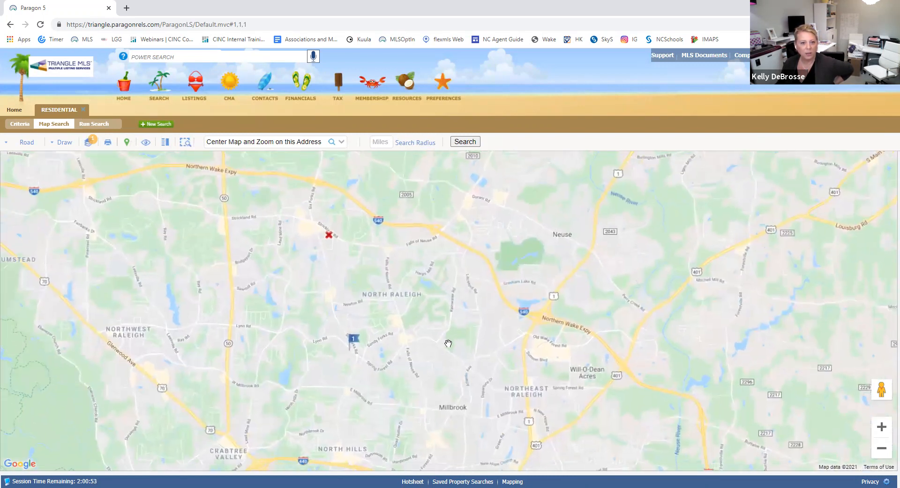
scroll(447, 338, "down", 1)
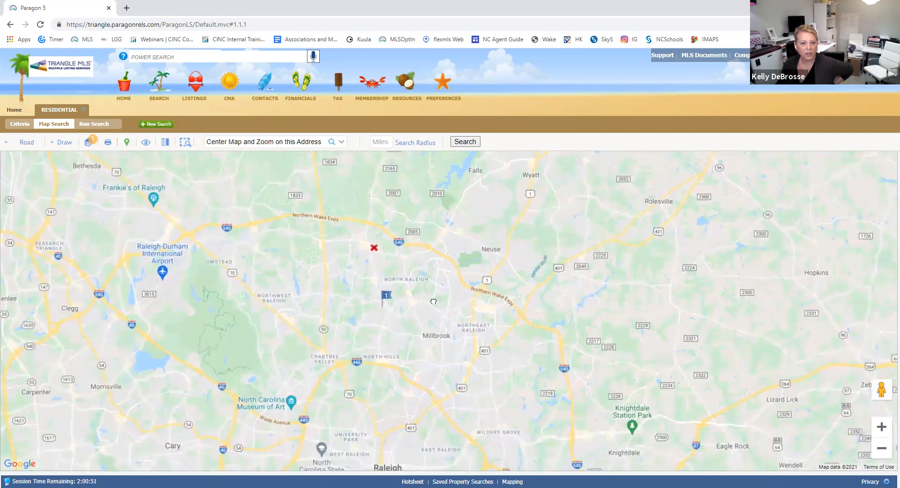
Step: Draw a large radius circle covering North Raleigh and Millbrook and run the search
left_click(66, 144)
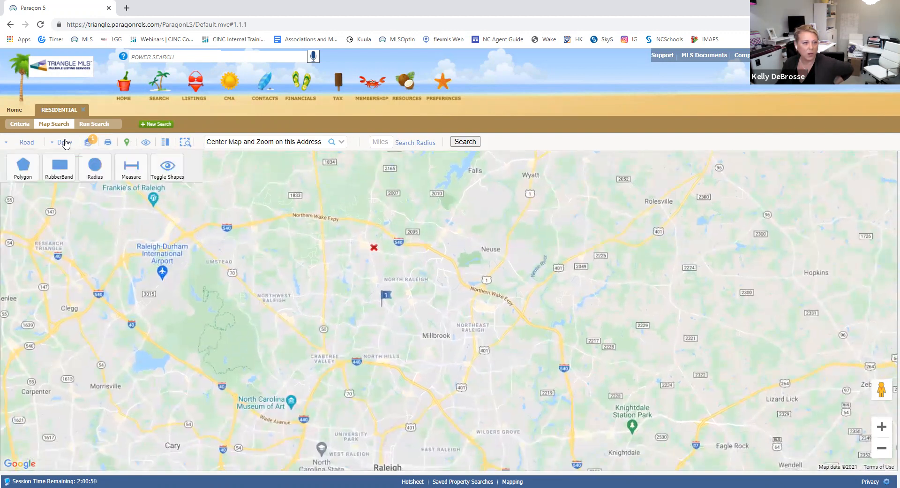
left_click(95, 172)
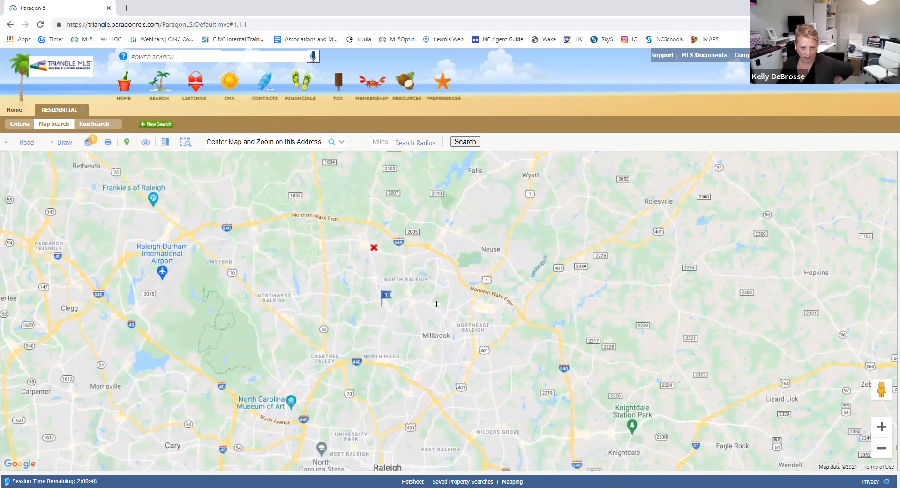
left_click_drag(436, 303, 372, 193)
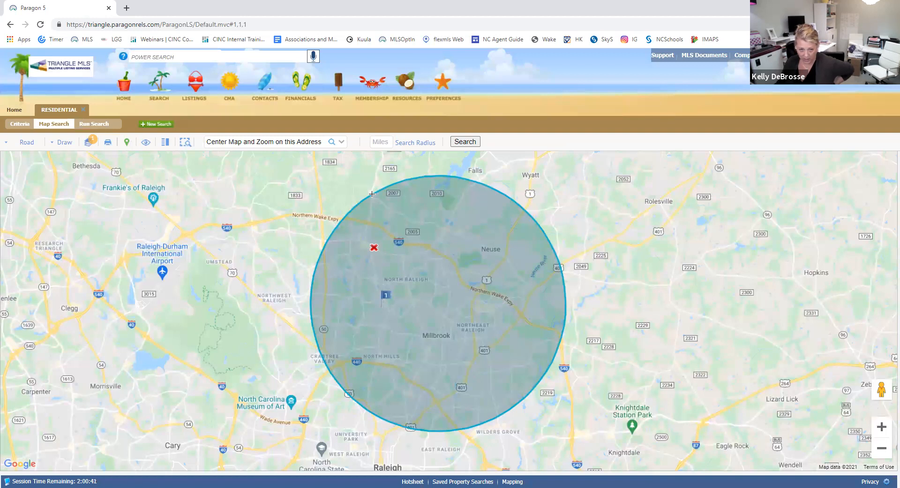
left_click_drag(372, 194, 372, 193)
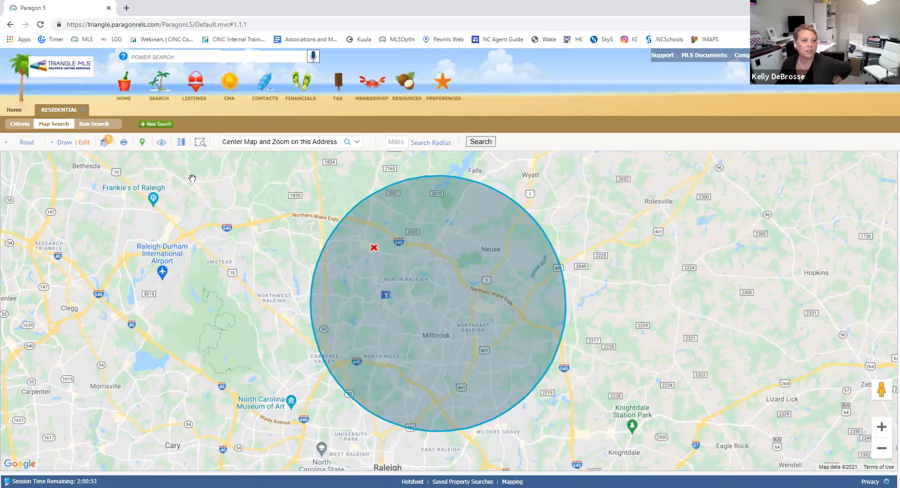
Step: On the Criteria tab, clear Price Low and set Price High to 185 (185,000)
left_click(22, 125)
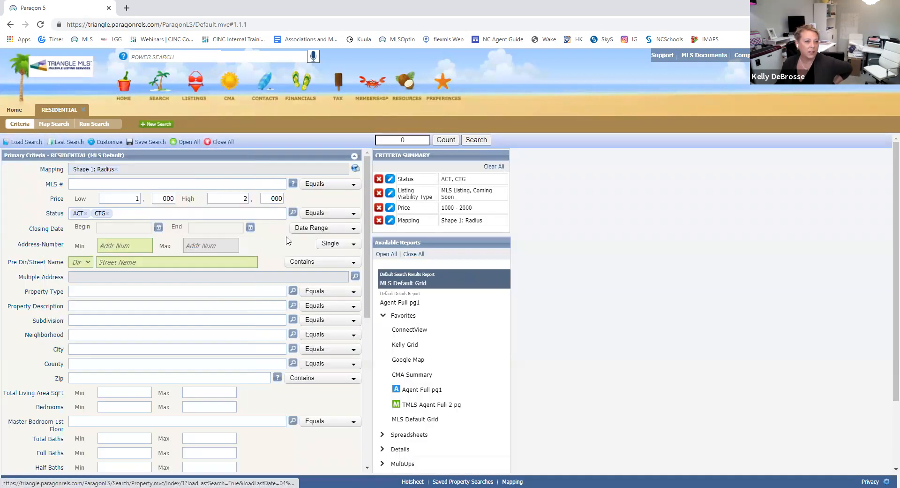
left_click(134, 199)
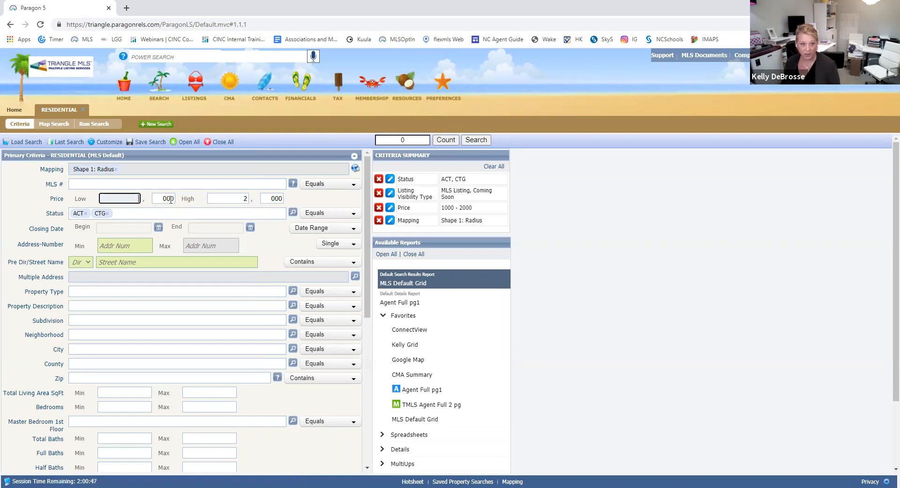
key("Tab")
type("18")
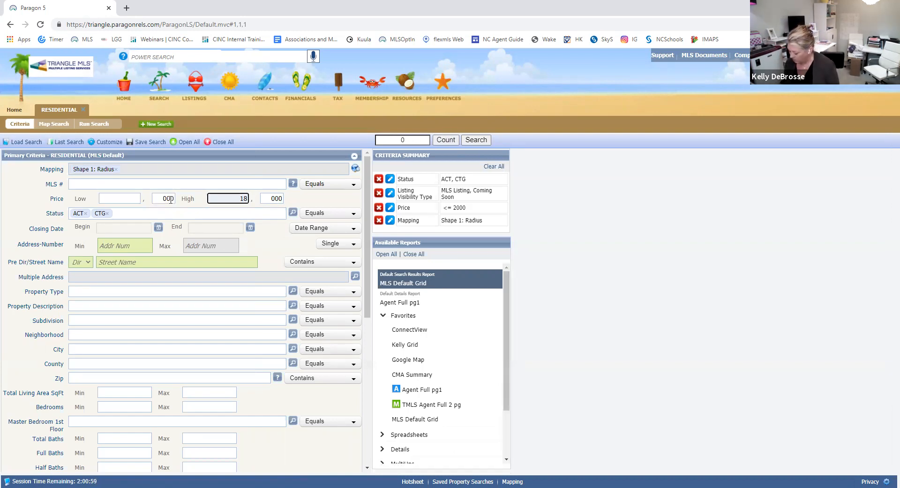
key("Tab")
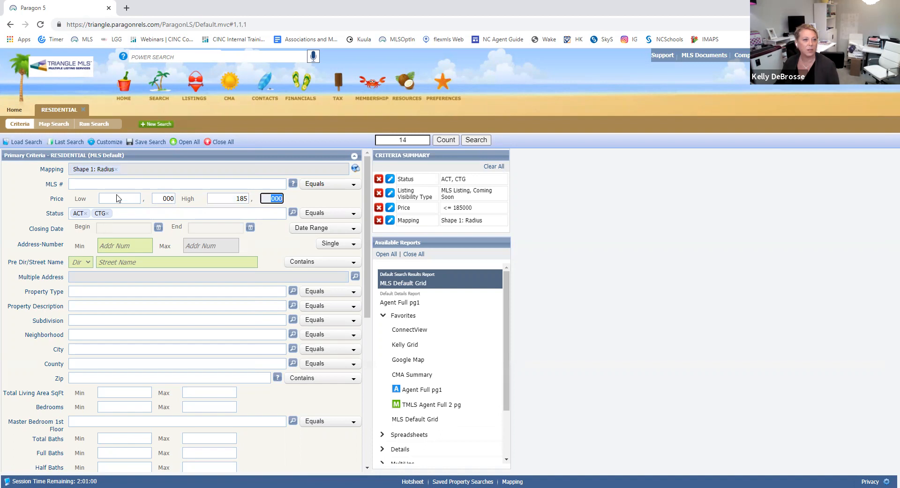
Step: Remove the CTG status and add CS - Coming Soon alongside Active
left_click(108, 213)
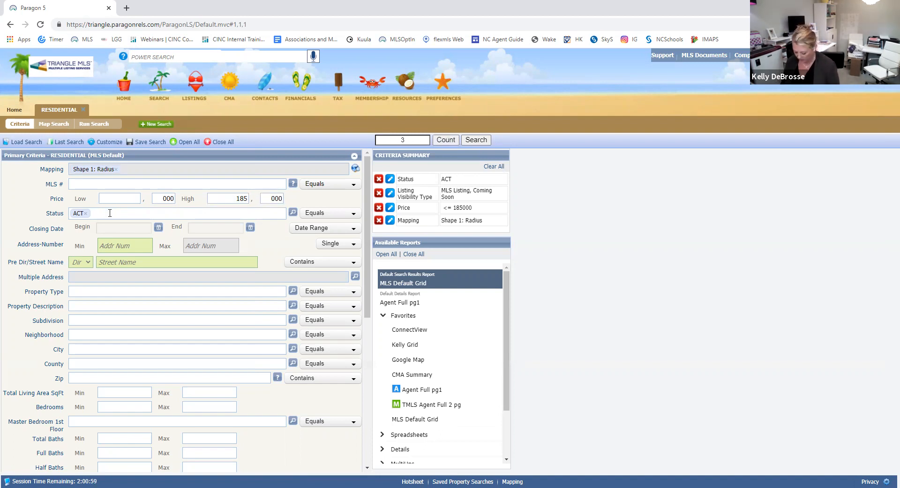
left_click(110, 213)
type("cs")
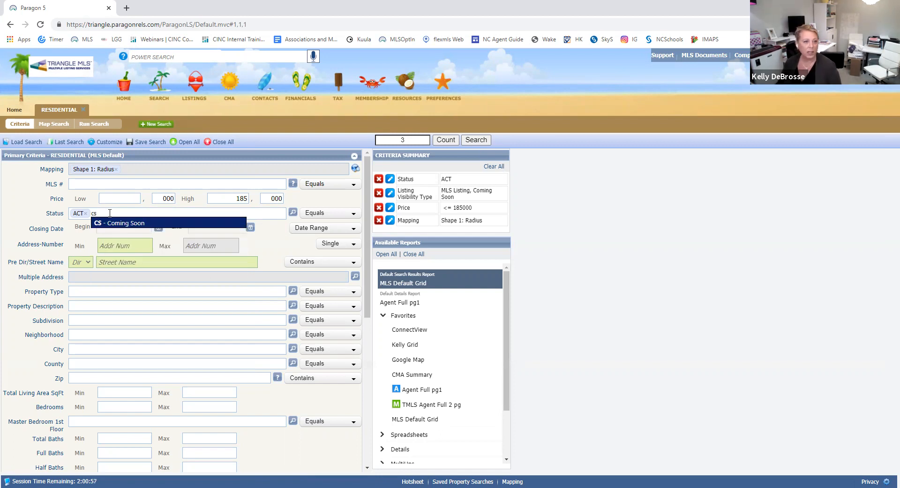
left_click(120, 223)
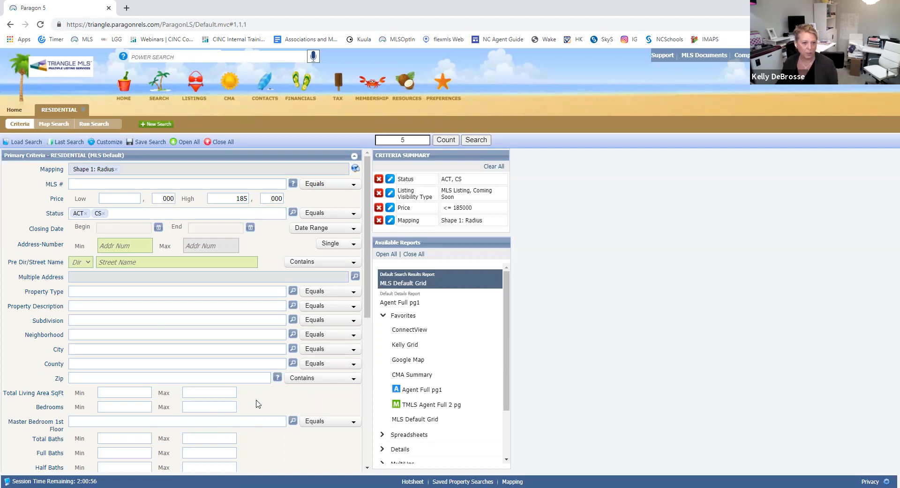
Step: Use Save Search As and name the search after the buyer
left_click(149, 142)
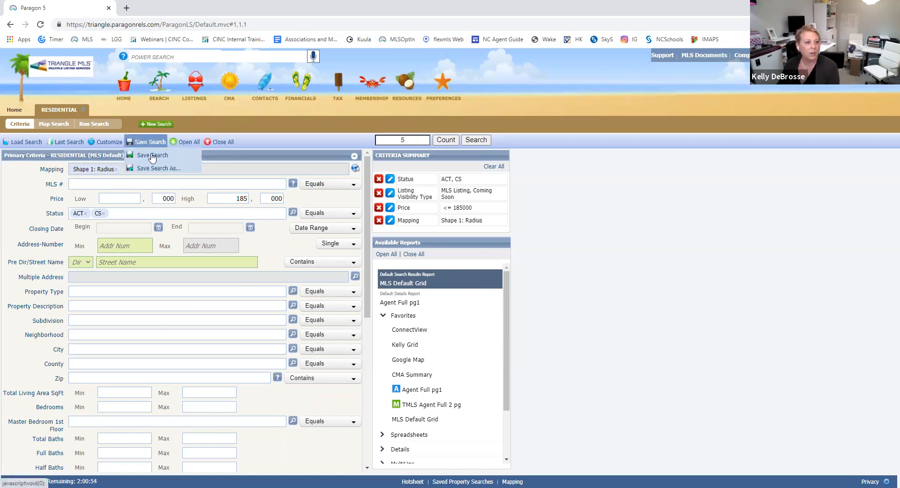
left_click(157, 168)
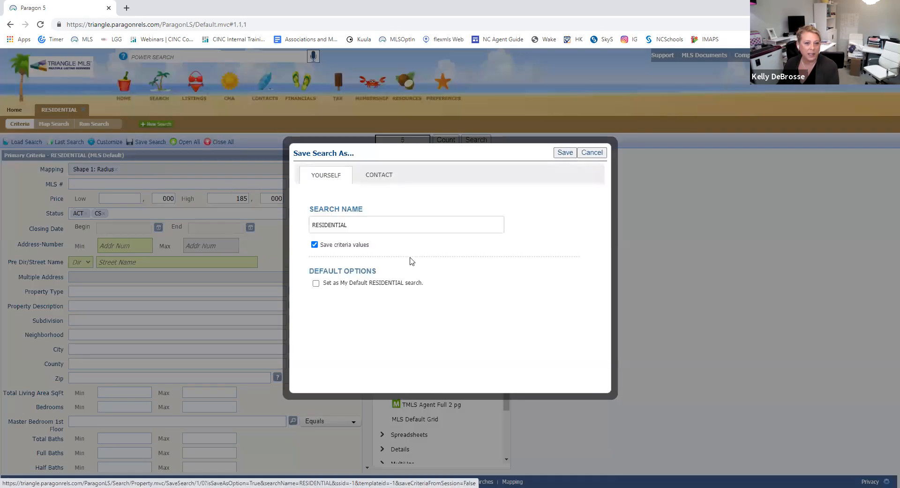
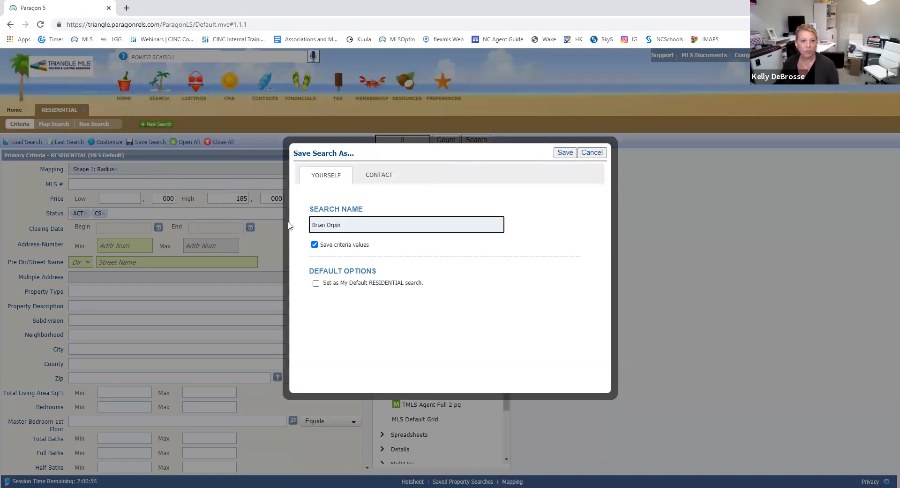
Step: Assign it to a new contact with the buyer's first name, last name and e-mail, then Save & Notify
left_click(378, 176)
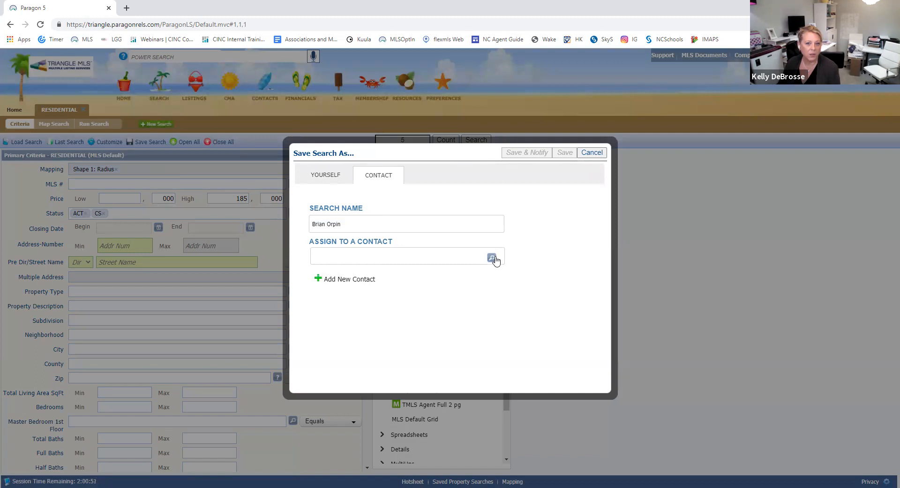
left_click(342, 280)
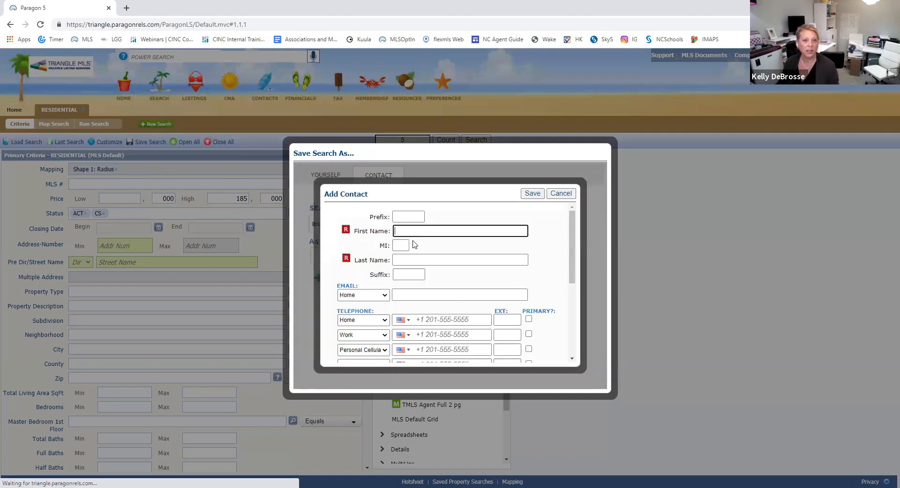
key("Tab")
key("Tab")
key("Tab")
key("Tab")
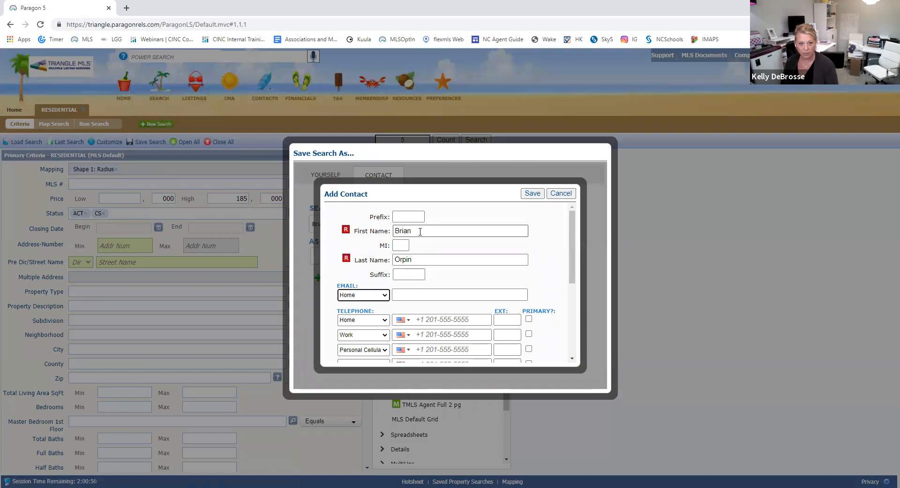
key("Tab")
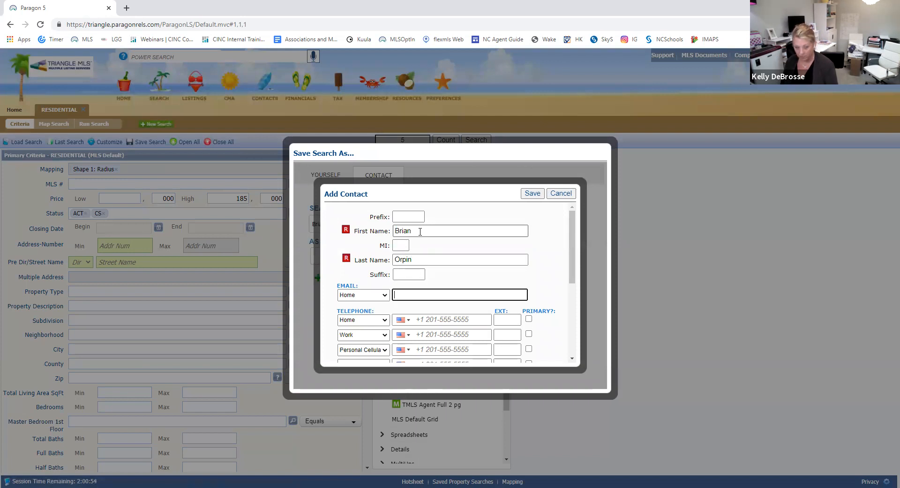
type("wa")
left_click(446, 313)
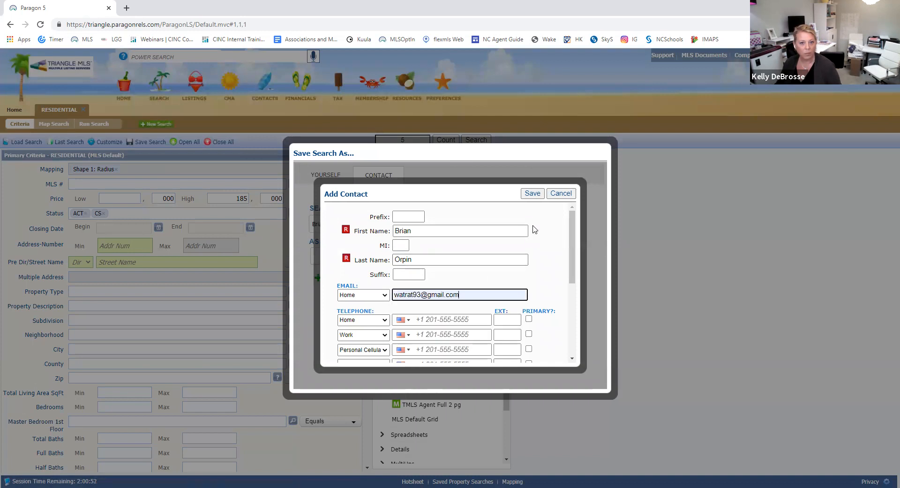
left_click(535, 196)
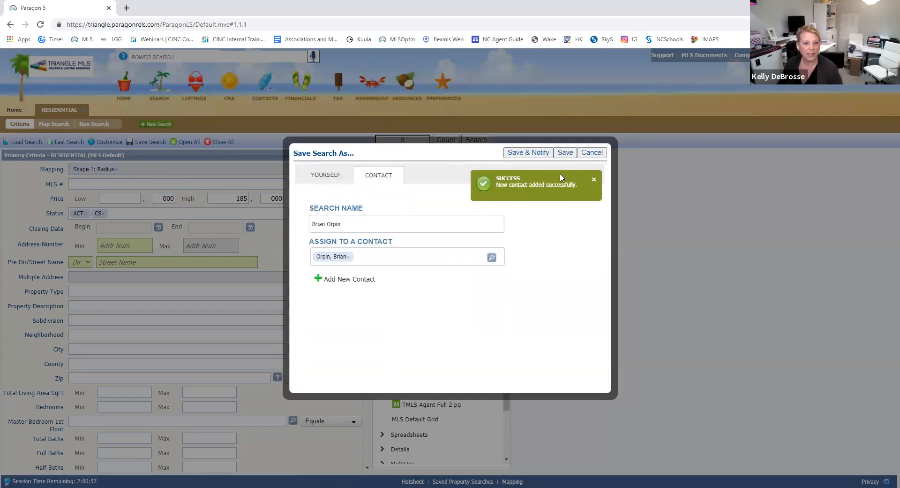
left_click(530, 153)
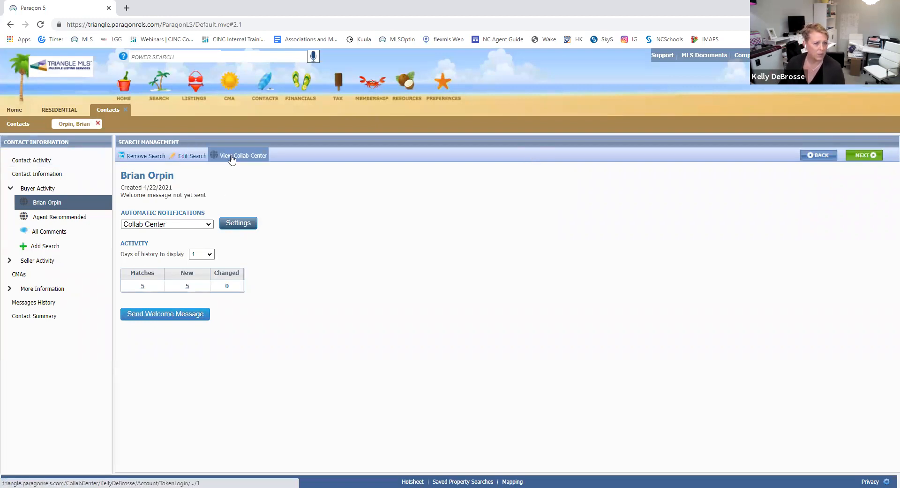
Step: Check the Automatic Notifications choices unchanged, then open View Collab Center
left_click(208, 224)
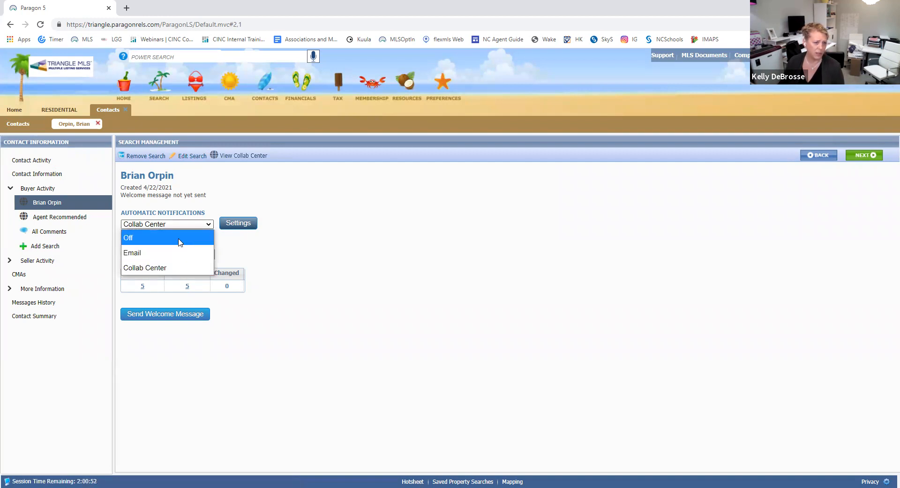
left_click(222, 197)
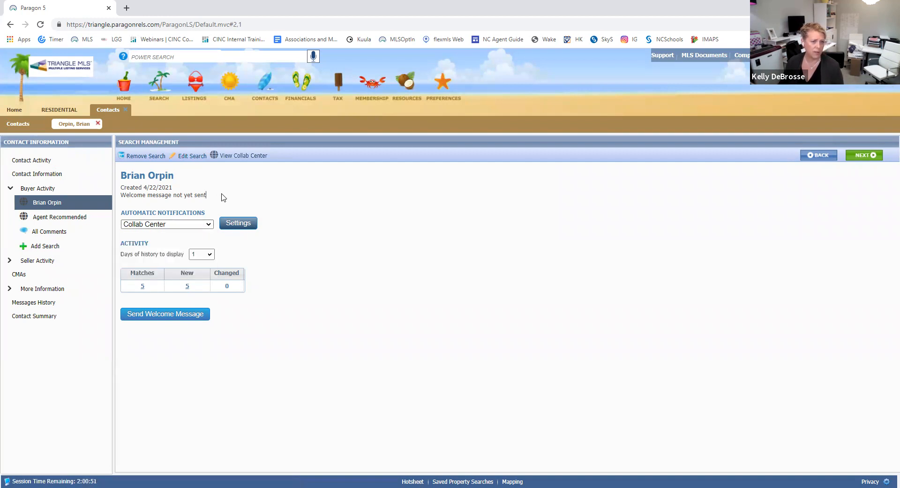
left_click(240, 159)
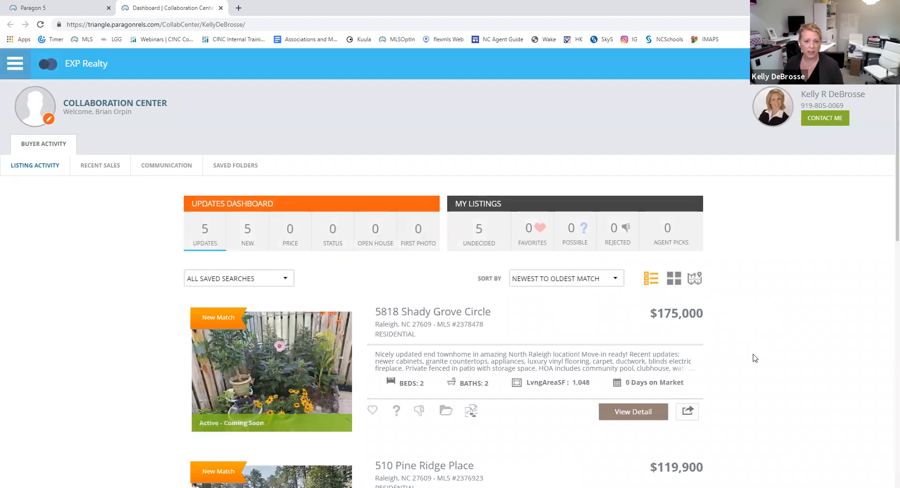
scroll(755, 358, "down", 7)
scroll(755, 358, "down", 6)
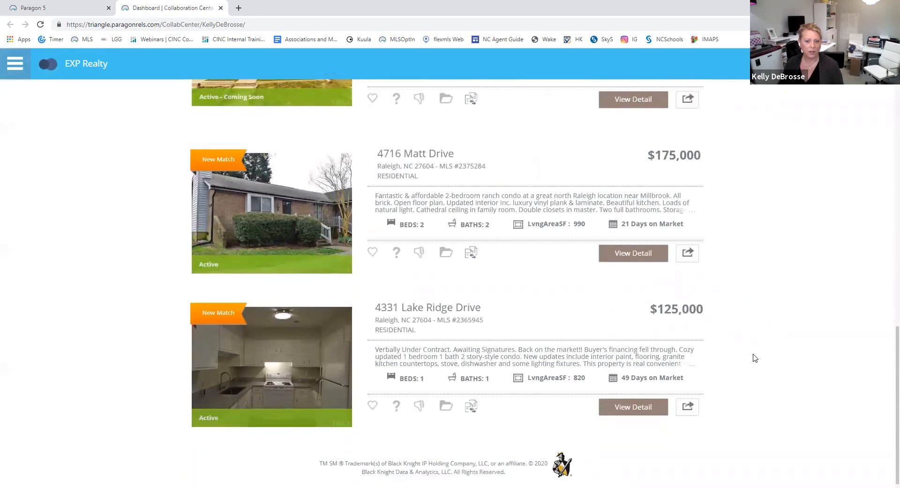
scroll(755, 358, "up", 13)
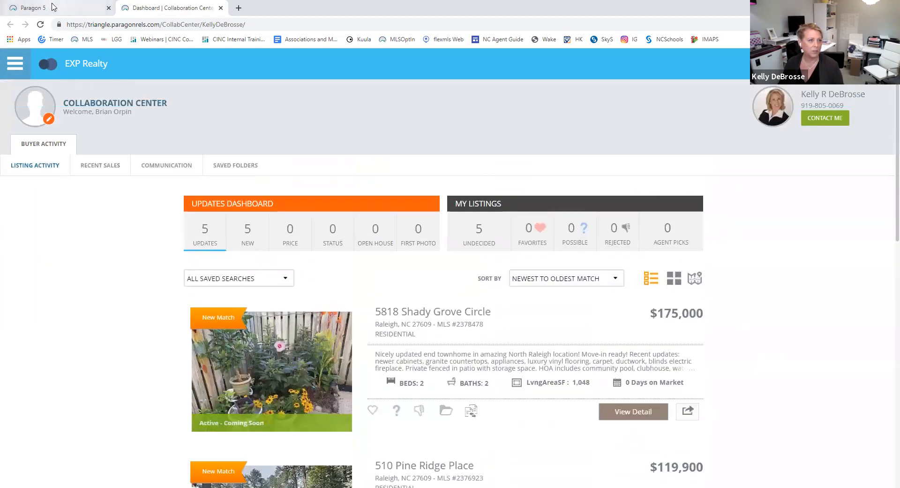
Step: Back on the Paragon tab, switch notifications to Email with subject 'Open Immediately'
left_click(53, 7)
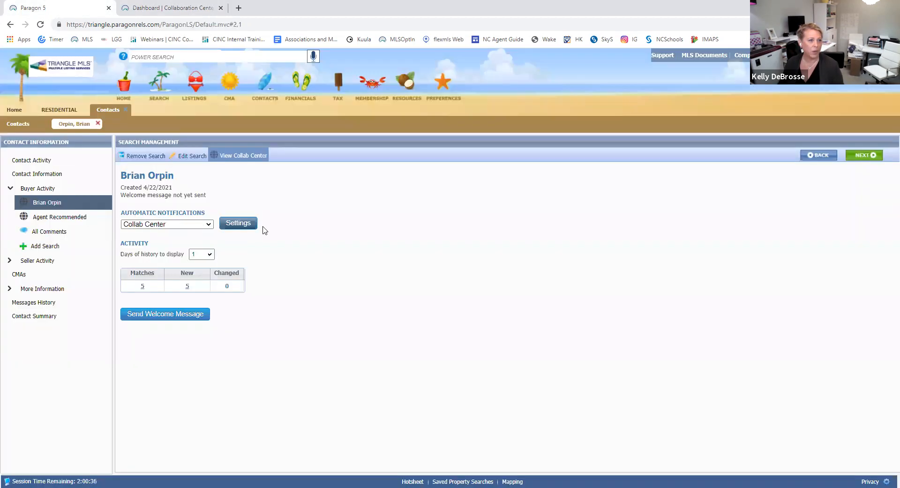
left_click(207, 224)
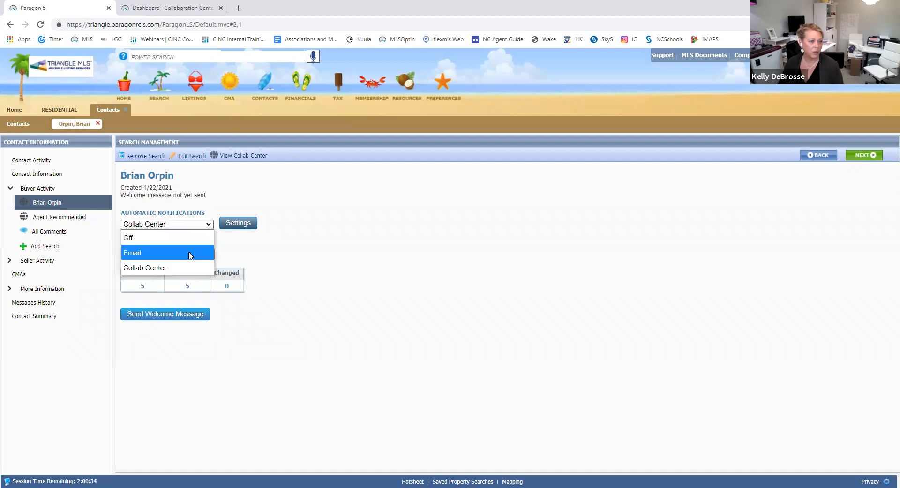
left_click(191, 253)
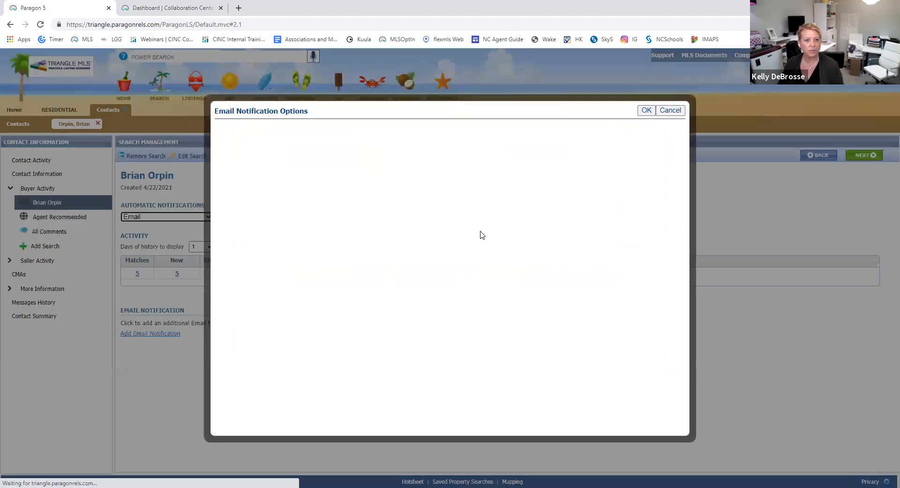
left_click(380, 212)
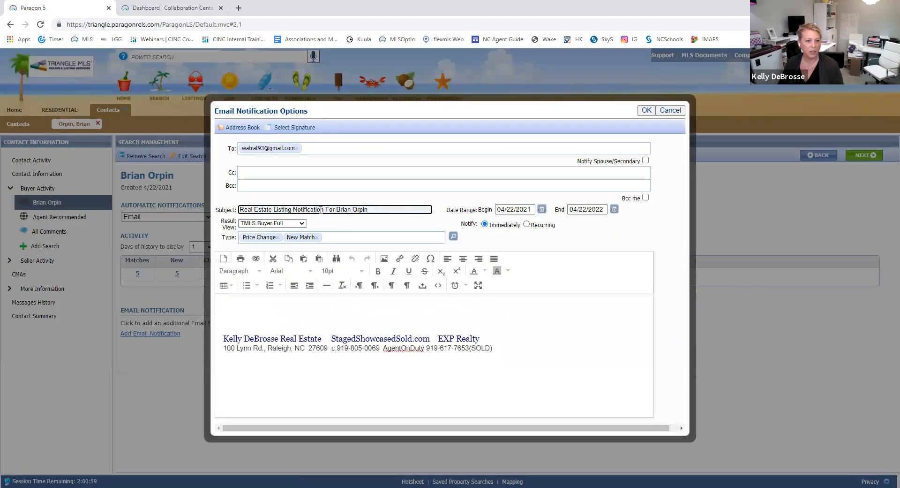
left_click_drag(268, 209, 216, 211)
type("Open")
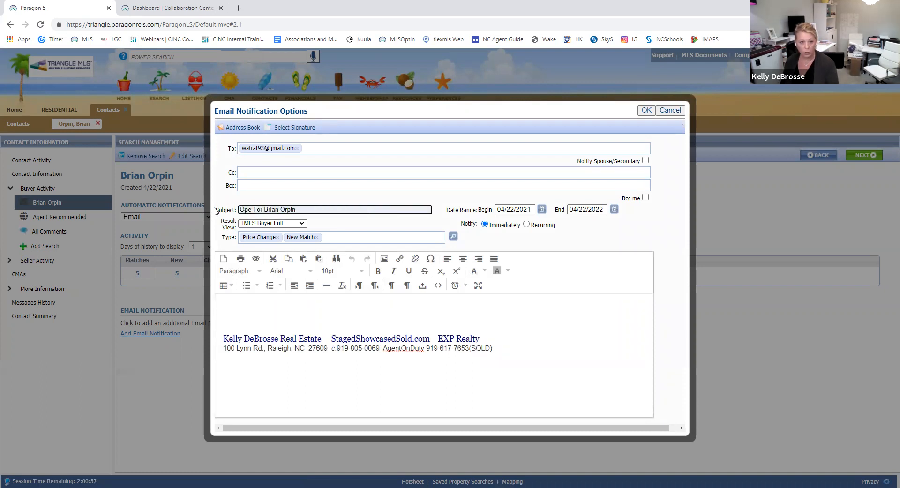
type(" Immediat")
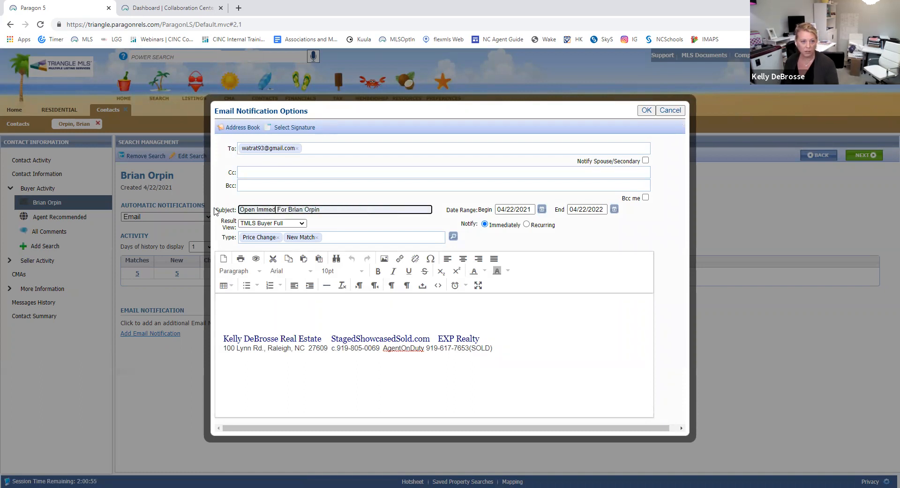
type("ely")
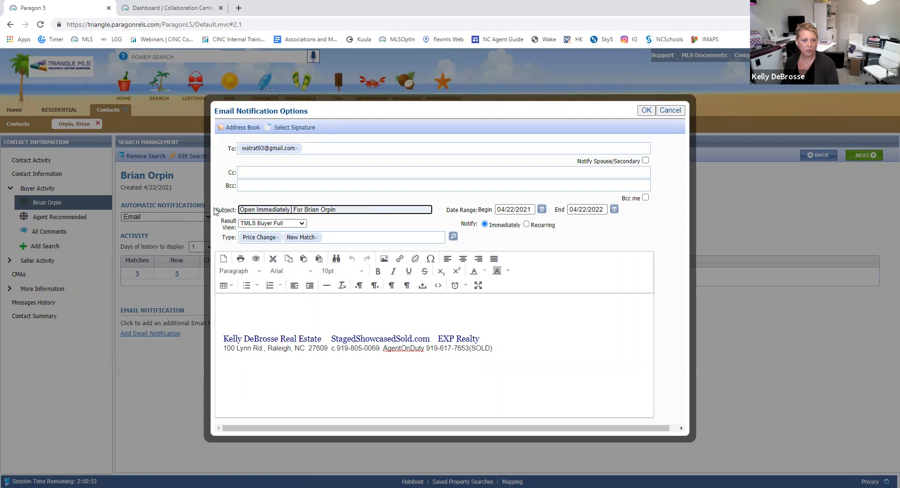
Step: Cc the agent's e-mail address, keep Notify: Immediately, and save the notification
left_click(247, 173)
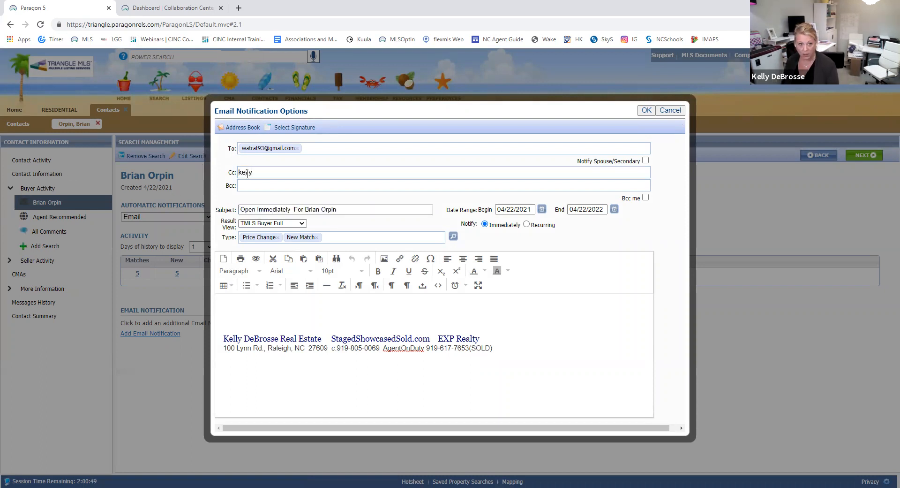
key("Tab")
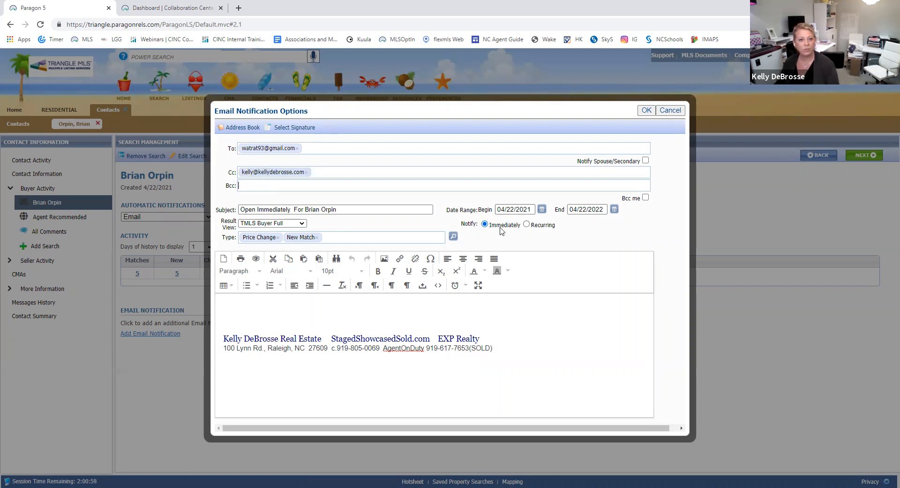
left_click(527, 225)
left_click(579, 225)
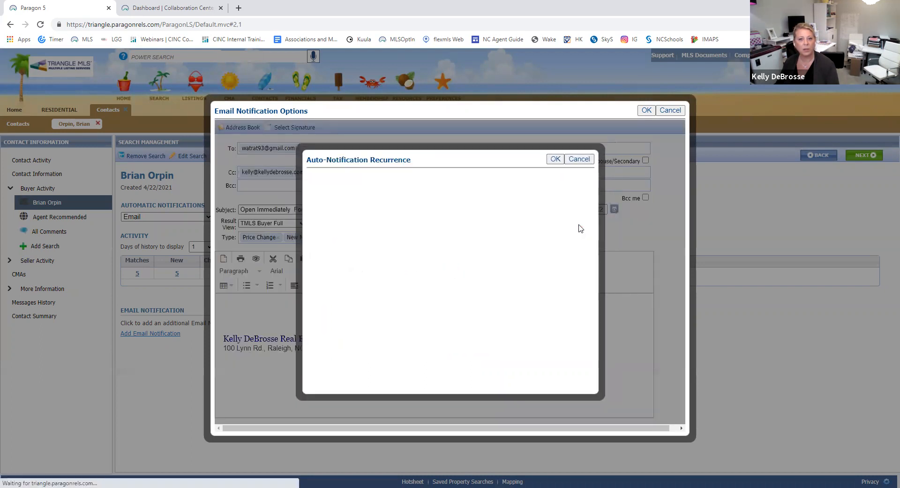
left_click(572, 160)
left_click(485, 224)
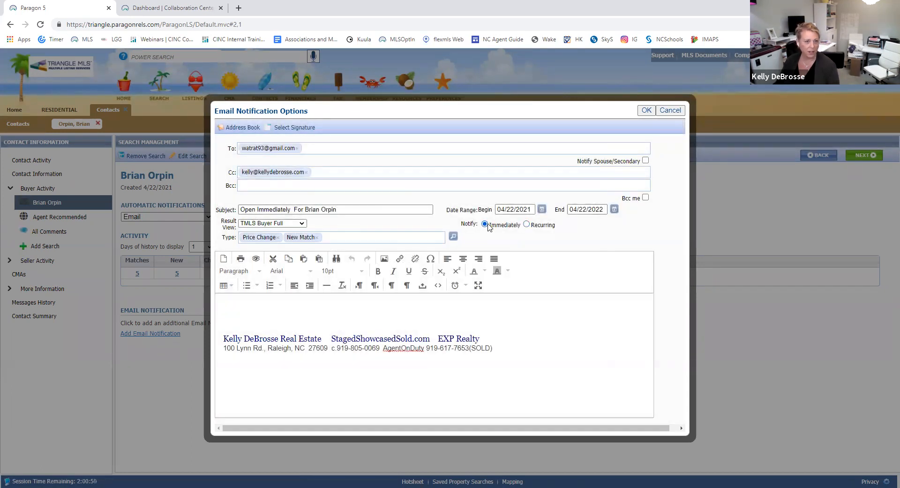
left_click(647, 111)
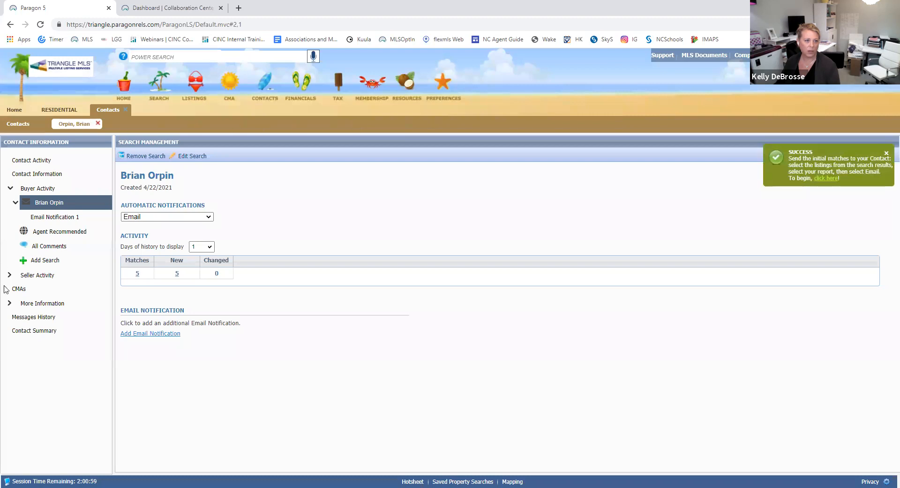